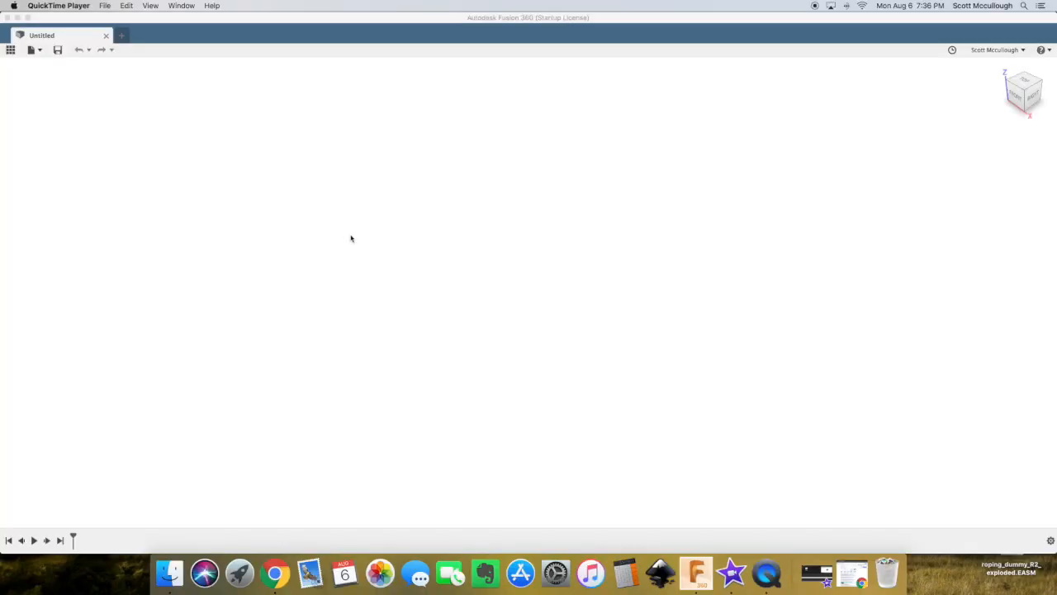
- On the horizontal origin plane, sketch a two-point rectangle from the origin, about 3.5 in wide and 2.4 in high, and finish the sketch
click(368, 203)
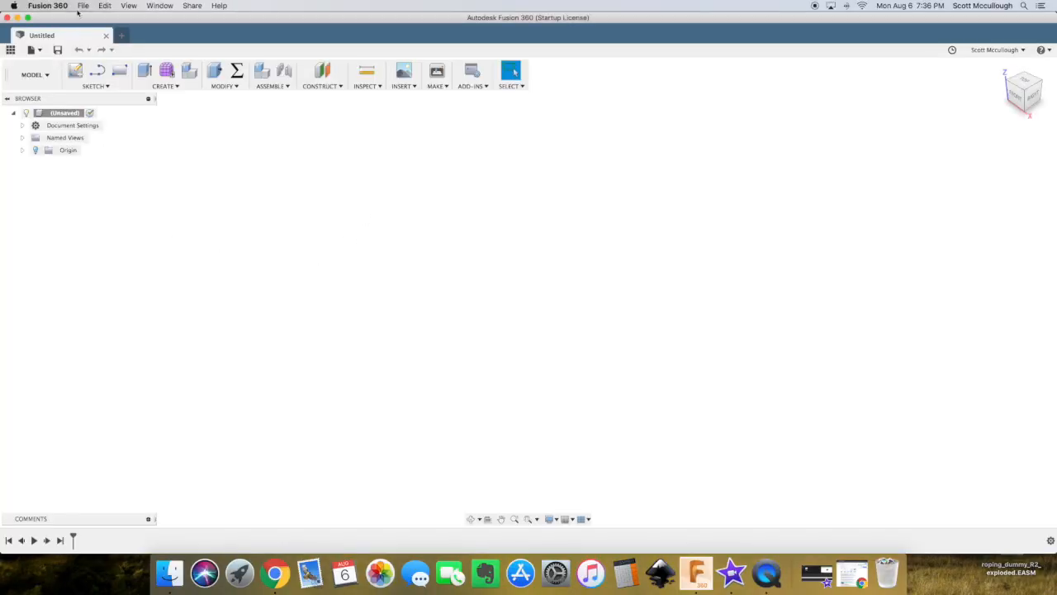
click(75, 70)
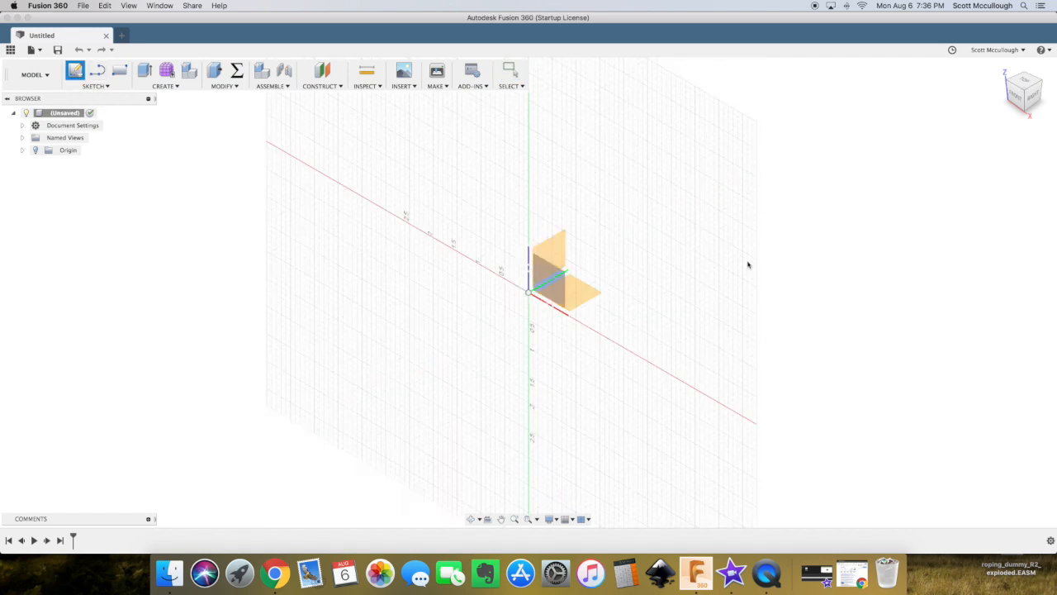
click(586, 301)
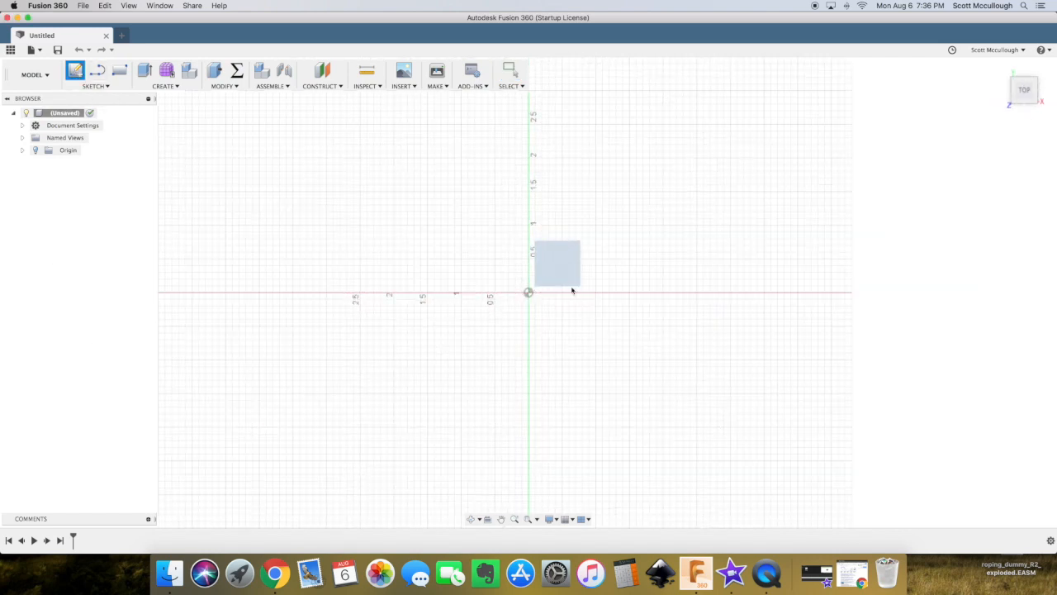
key(r)
click(529, 292)
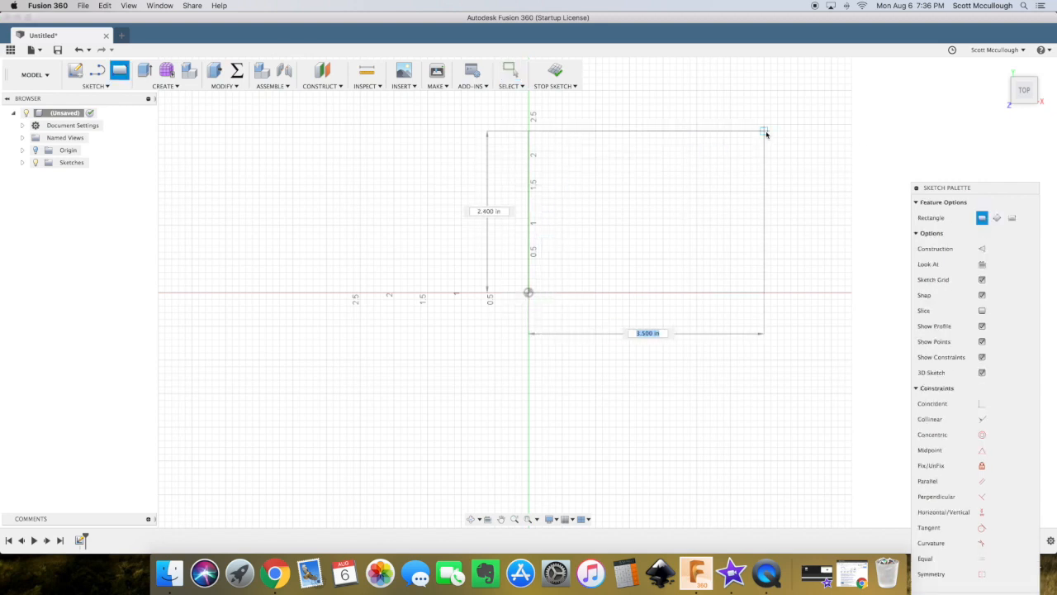
click(765, 132)
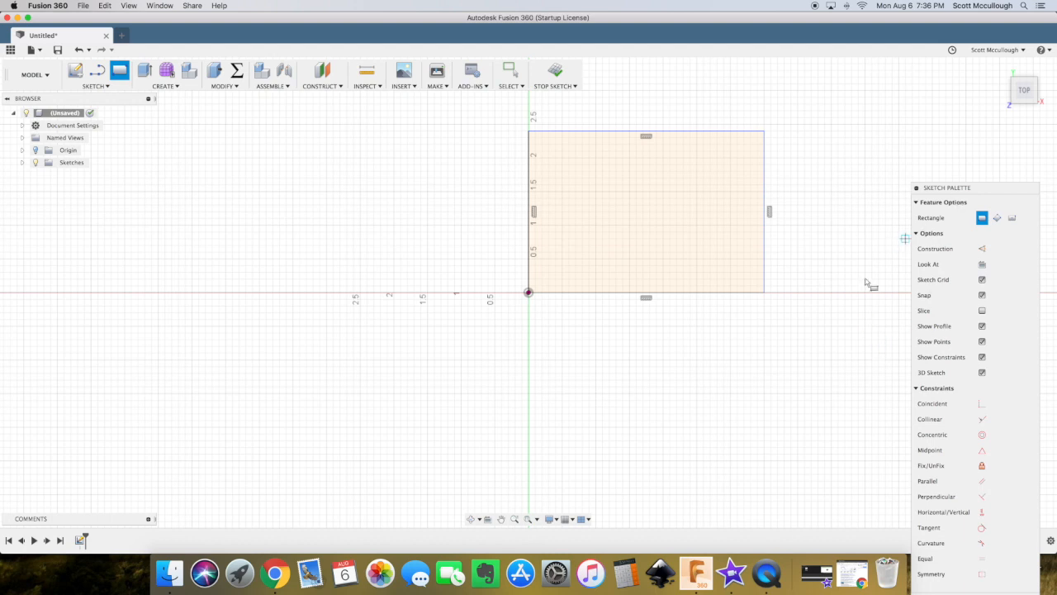
drag(987, 185, 961, 122)
click(995, 539)
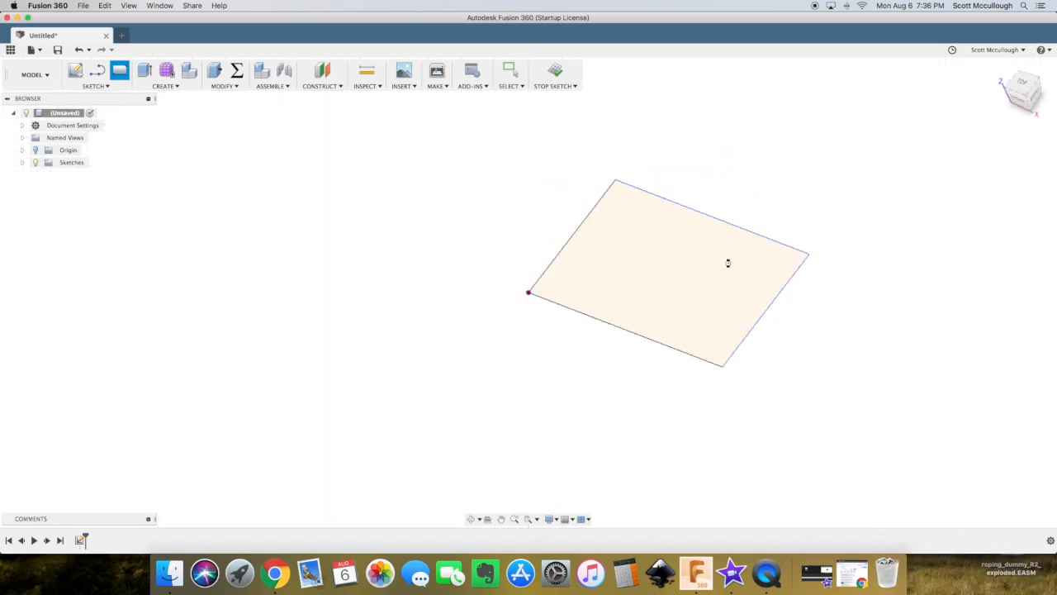
- Reshape the undimensioned rectangle by moving its free edges until it is about 3.11 in square
mouse_move(755, 355)
mouse_down()
mouse_move(789, 387)
mouse_move(749, 366)
mouse_move(710, 366)
mouse_move(761, 394)
mouse_up()
drag(790, 309, 818, 297)
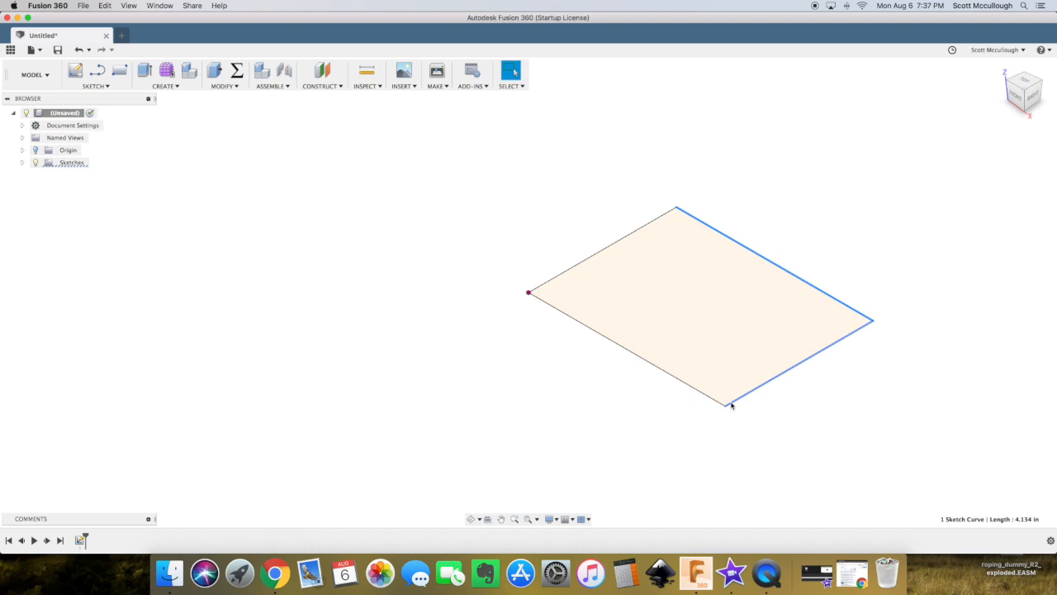
mouse_move(772, 382)
mouse_down()
mouse_move(878, 420)
mouse_move(676, 349)
mouse_move(850, 380)
mouse_move(720, 354)
mouse_move(742, 369)
mouse_up()
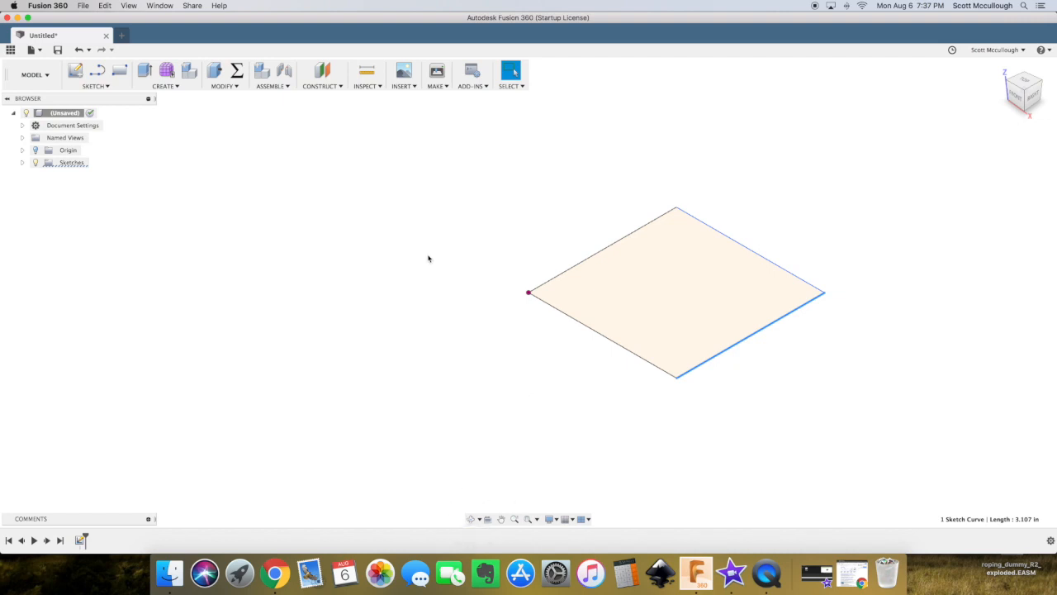
click(471, 518)
mouse_move(465, 420)
mouse_down()
mouse_move(476, 445)
mouse_move(547, 443)
mouse_move(509, 446)
mouse_up()
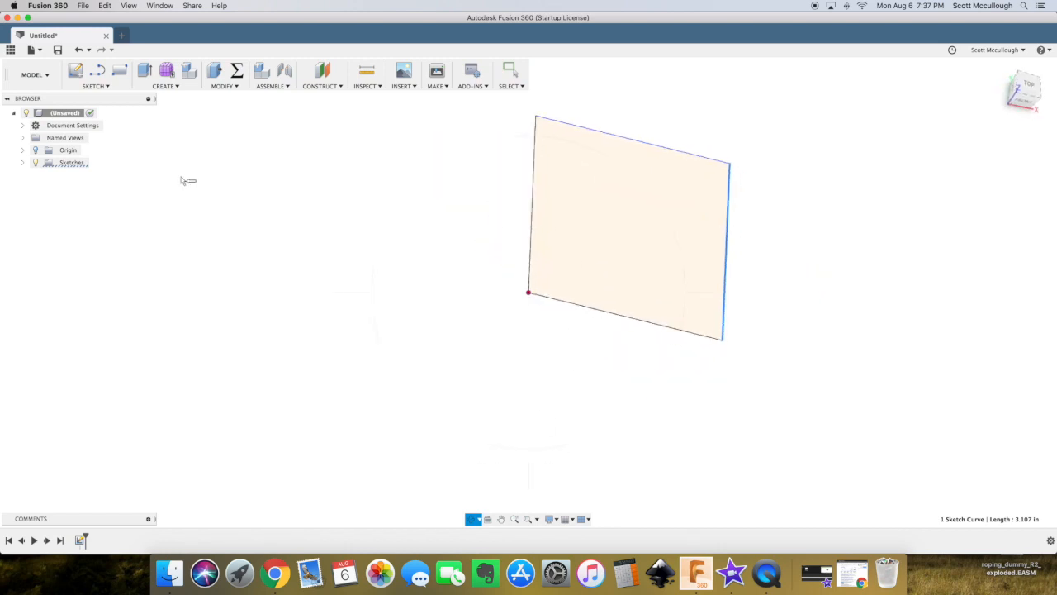
key(Escape)
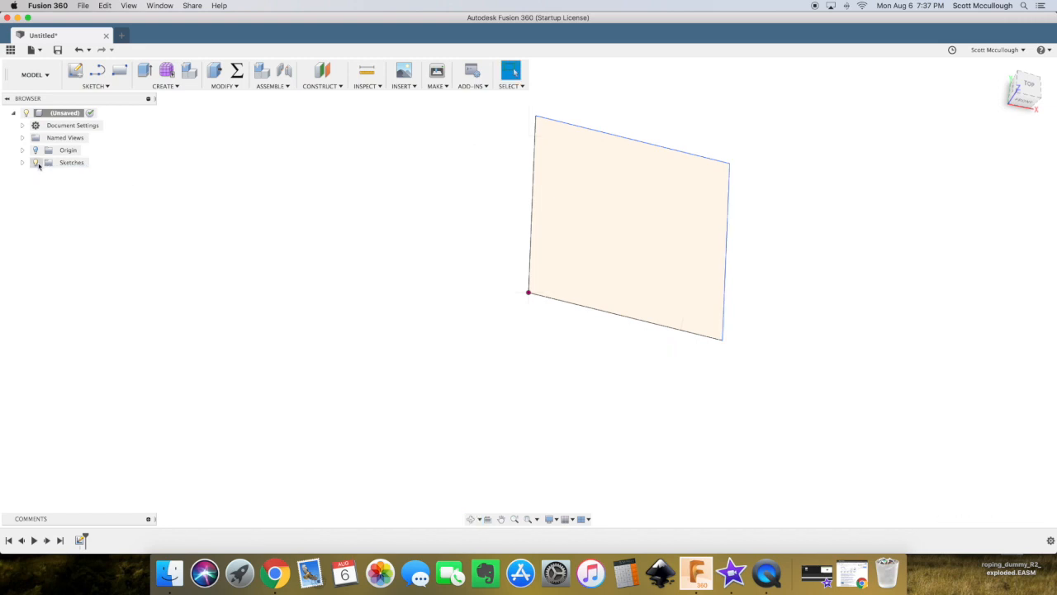
- Reopen the rectangle's sketch for editing and dimension the rectangle's horizontal width as 3.25 in
right_click(80, 541)
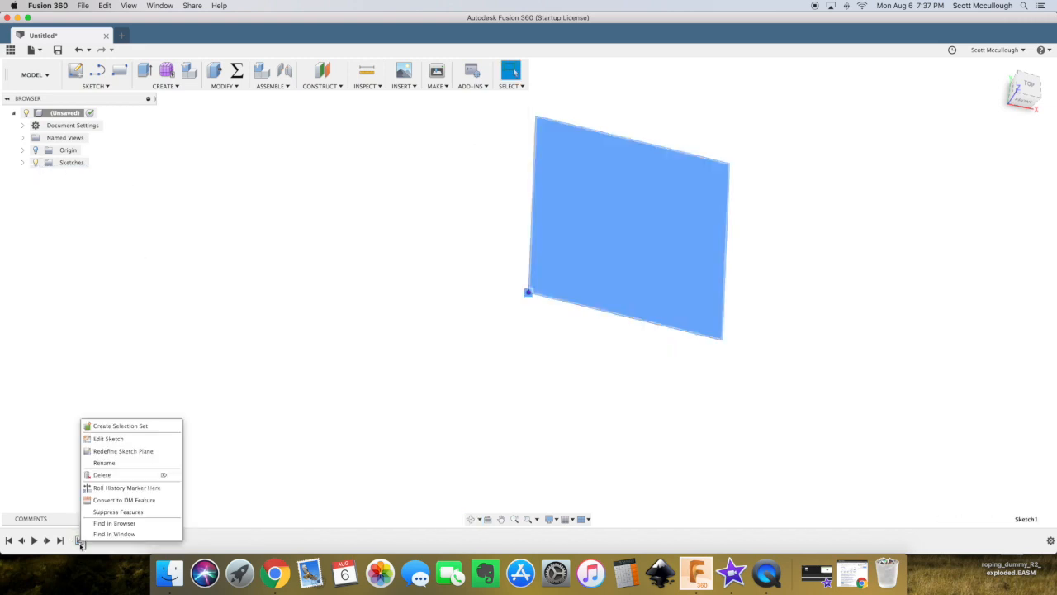
click(126, 443)
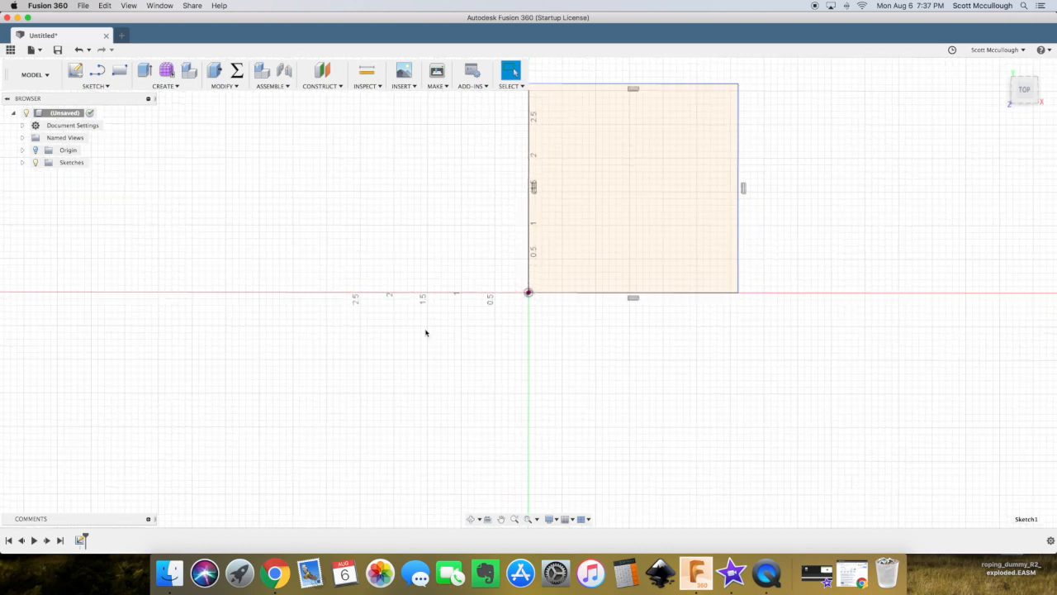
key(d)
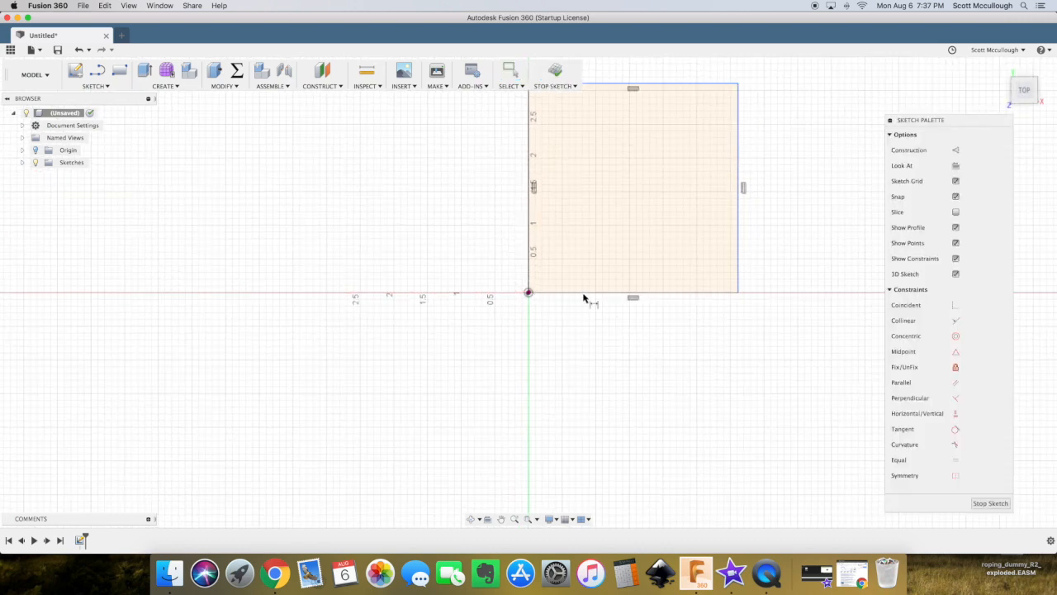
click(529, 293)
click(738, 292)
click(682, 371)
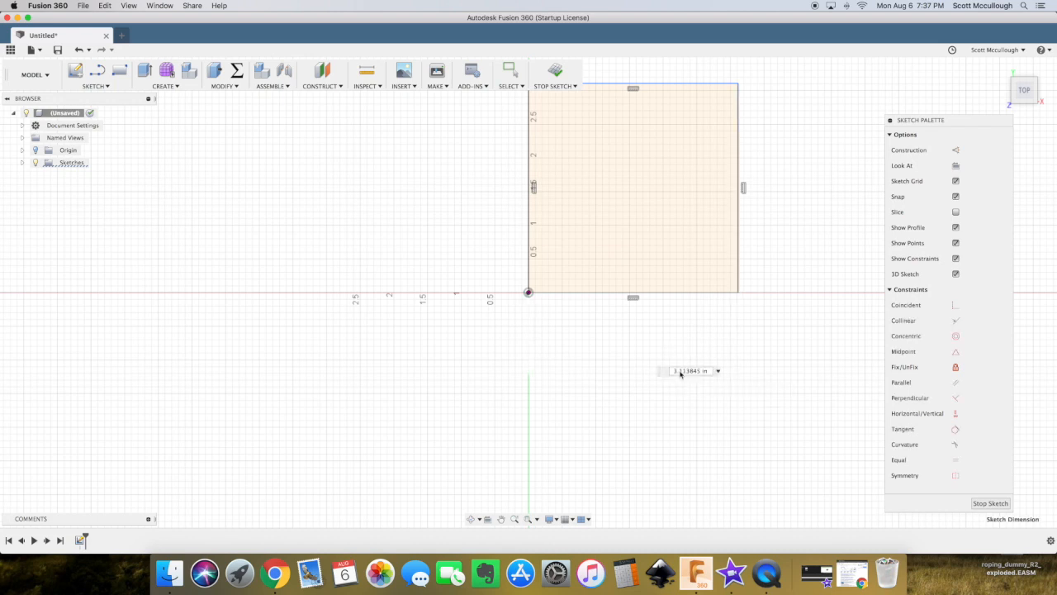
text(3.25)
key(Return)
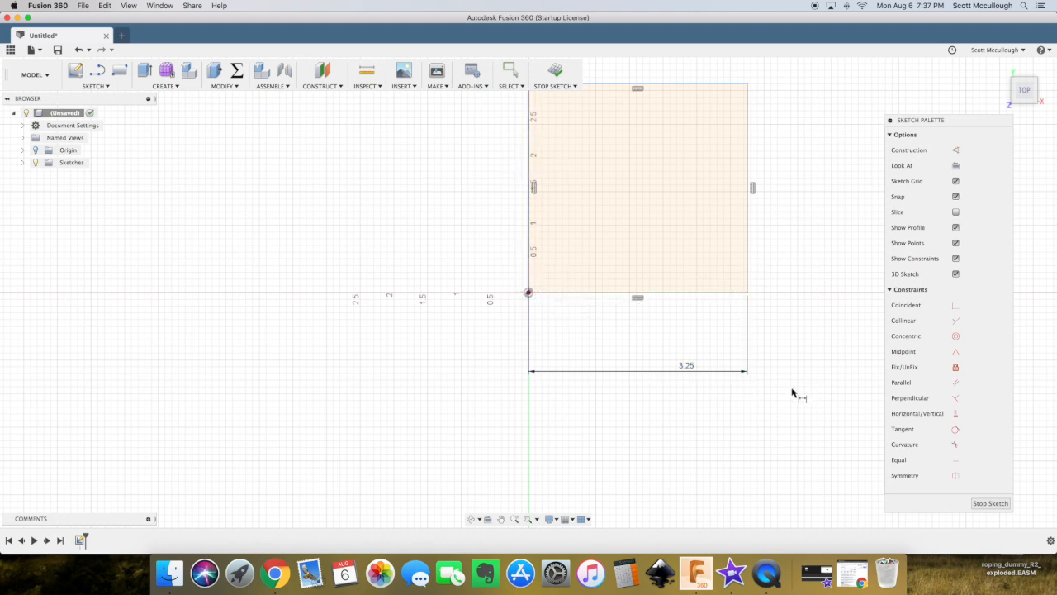
- Dimension the rectangle's vertical height between its two right-hand corner points as 3.5 in
click(501, 518)
drag(521, 386, 465, 500)
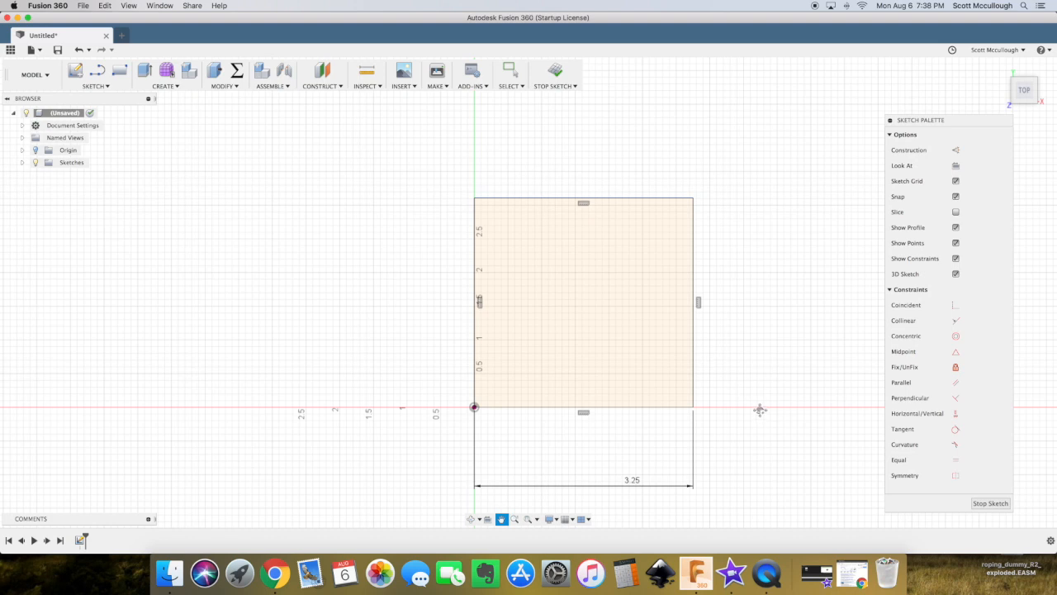
click(692, 408)
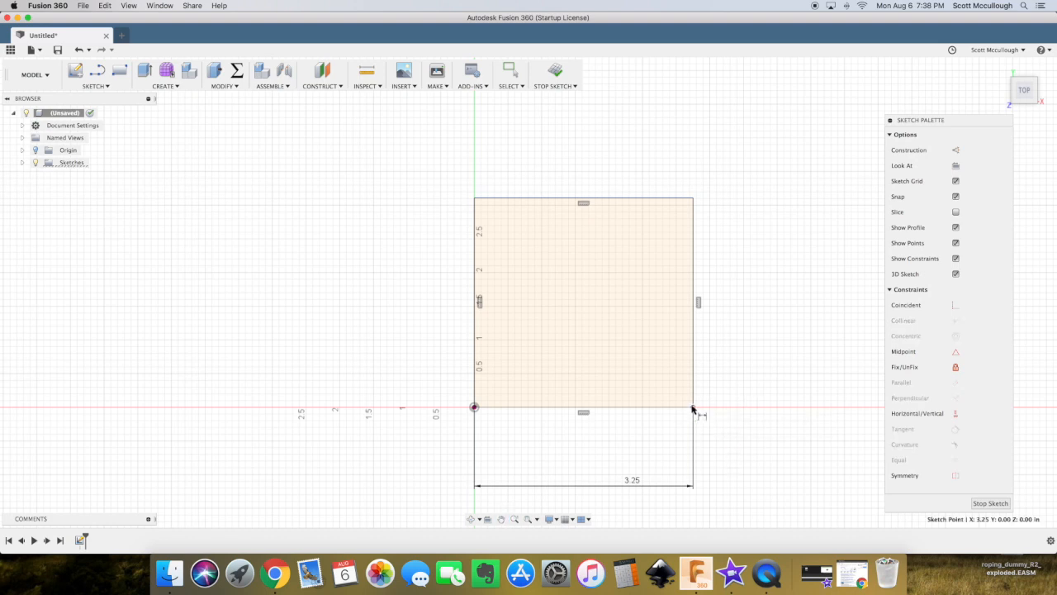
click(694, 199)
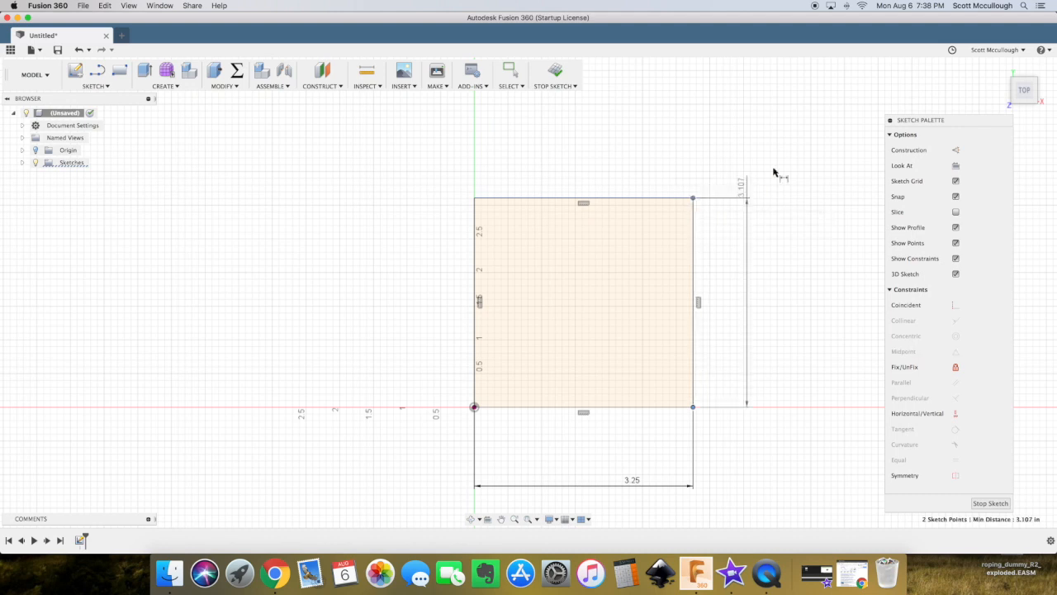
click(791, 168)
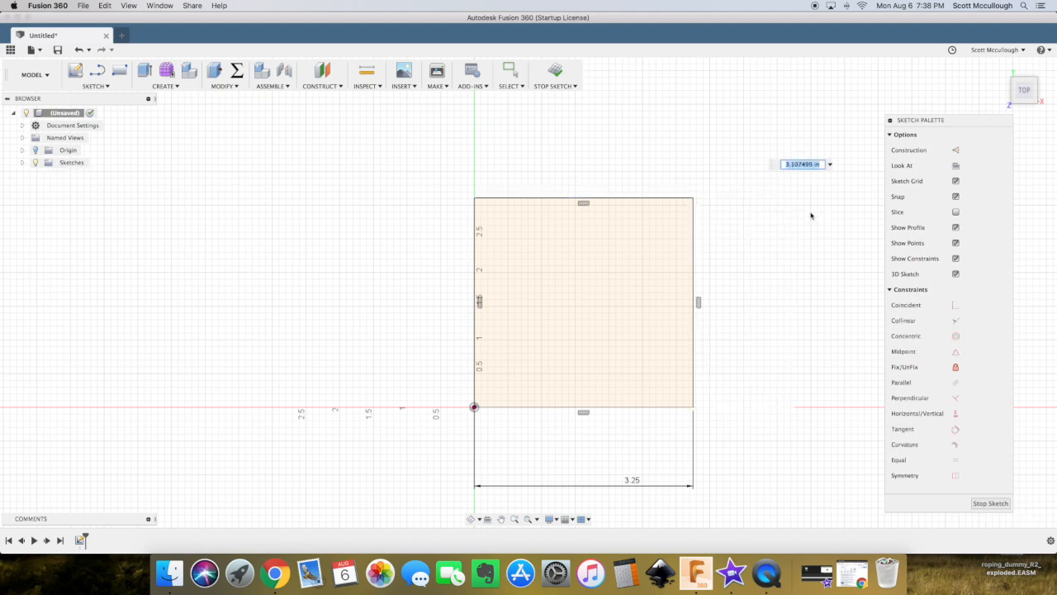
text(3.5)
key(Return)
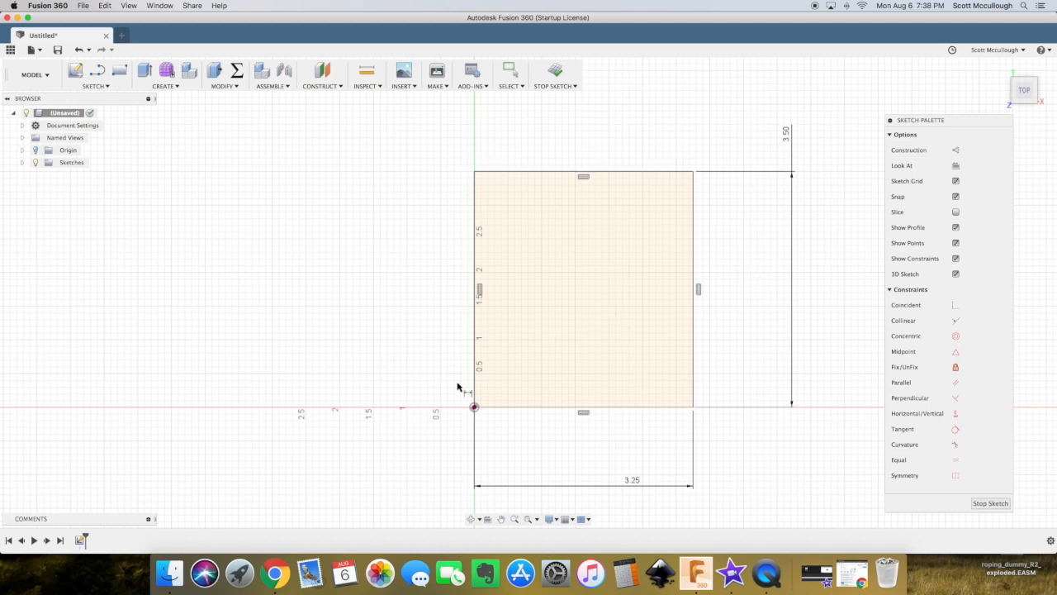
- Sketch a circle with a diameter of 0.375 in inside the rectangle, near the corner at the origin
key(c)
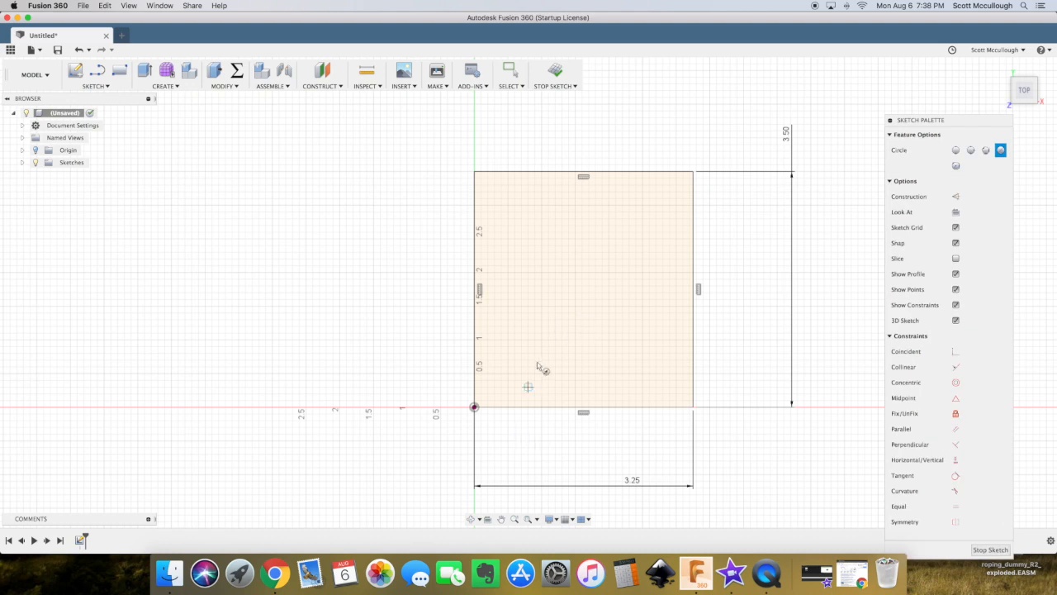
click(500, 365)
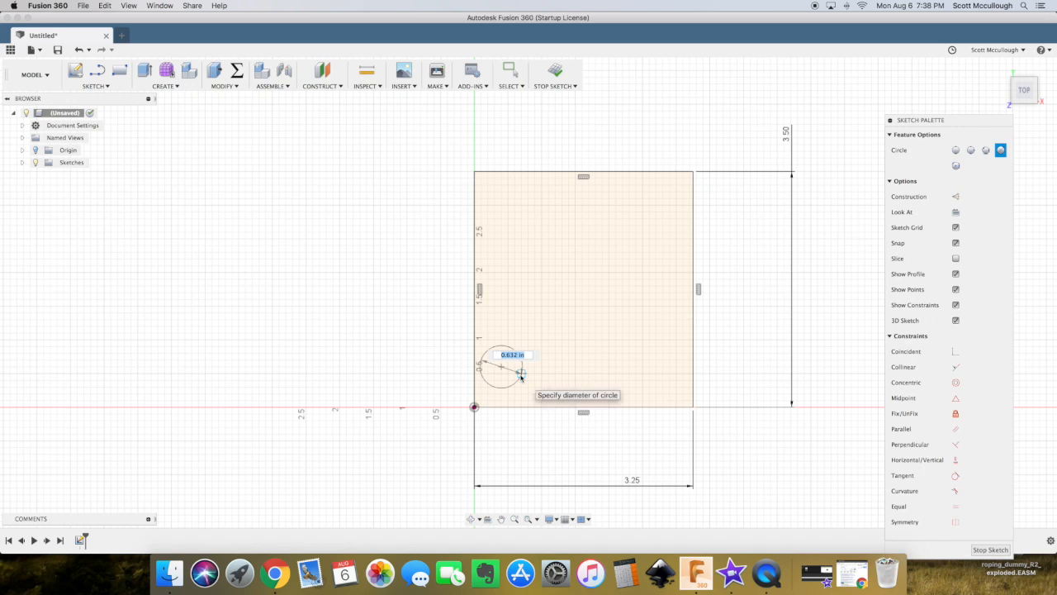
text(.375)
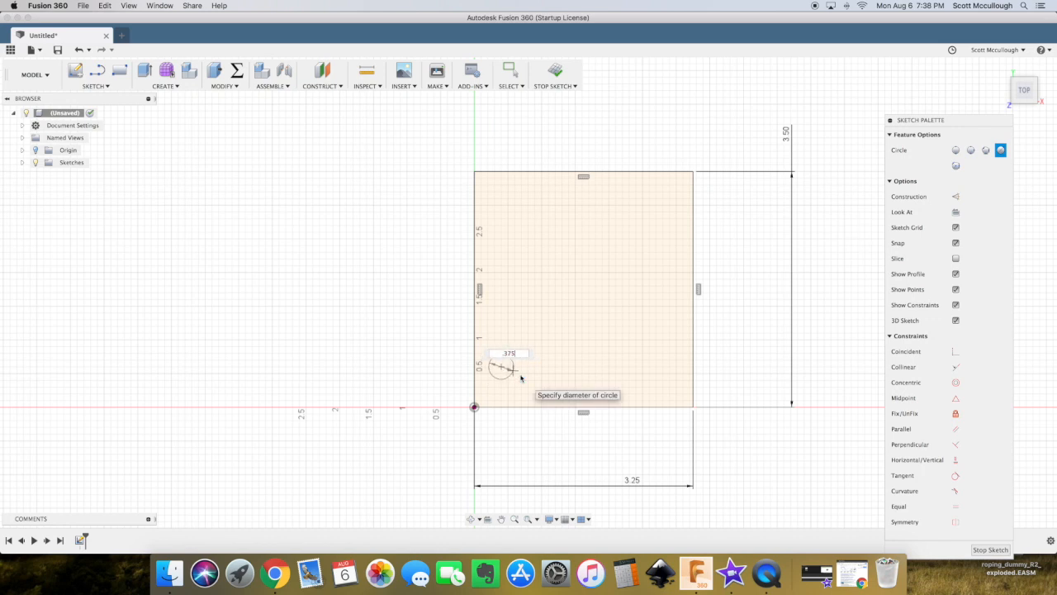
key(Tab)
key(Return)
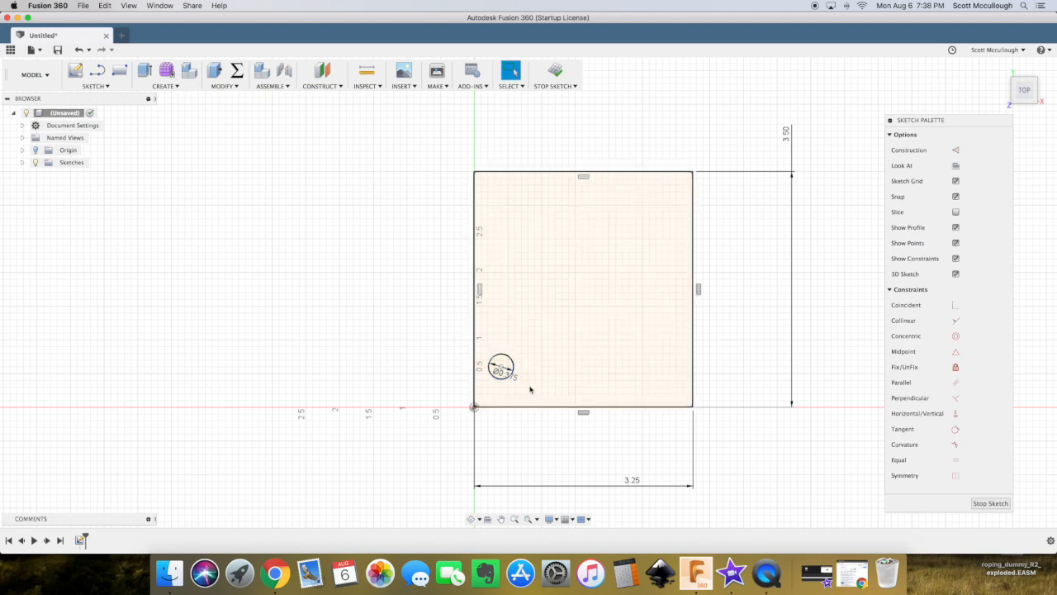
- Dimension the small circle's centre 0.5 in from the rectangle's left edge and 0.5 in from its bottom edge
key(d)
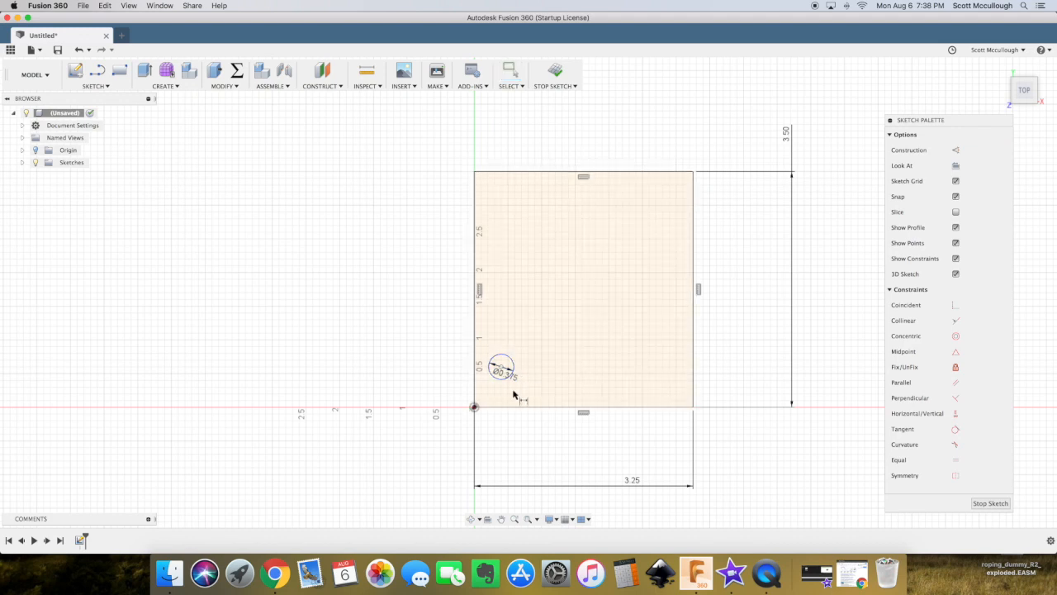
click(475, 371)
click(501, 366)
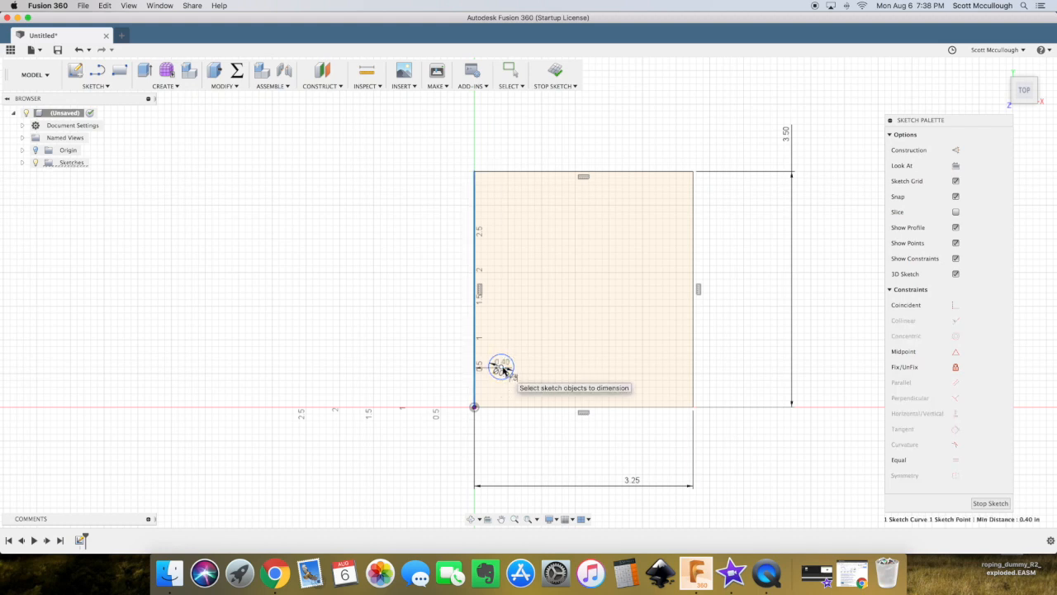
click(553, 322)
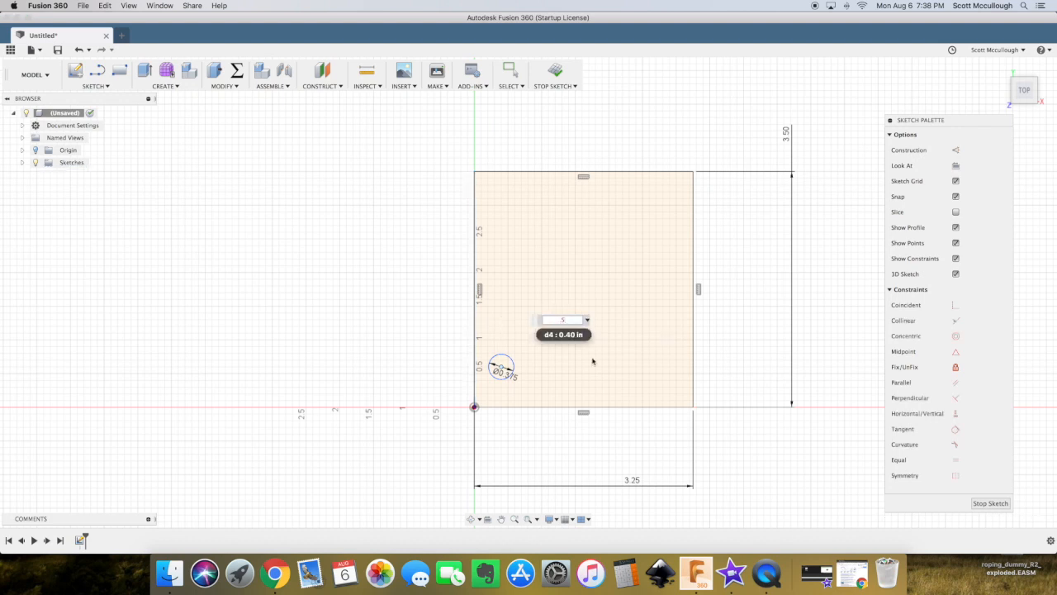
key(Return)
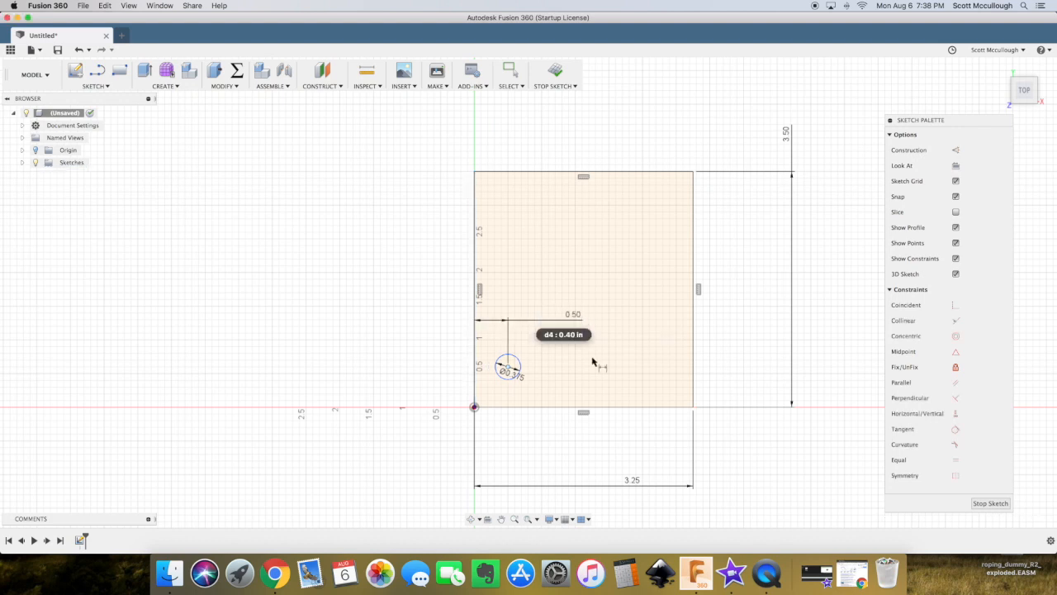
click(507, 367)
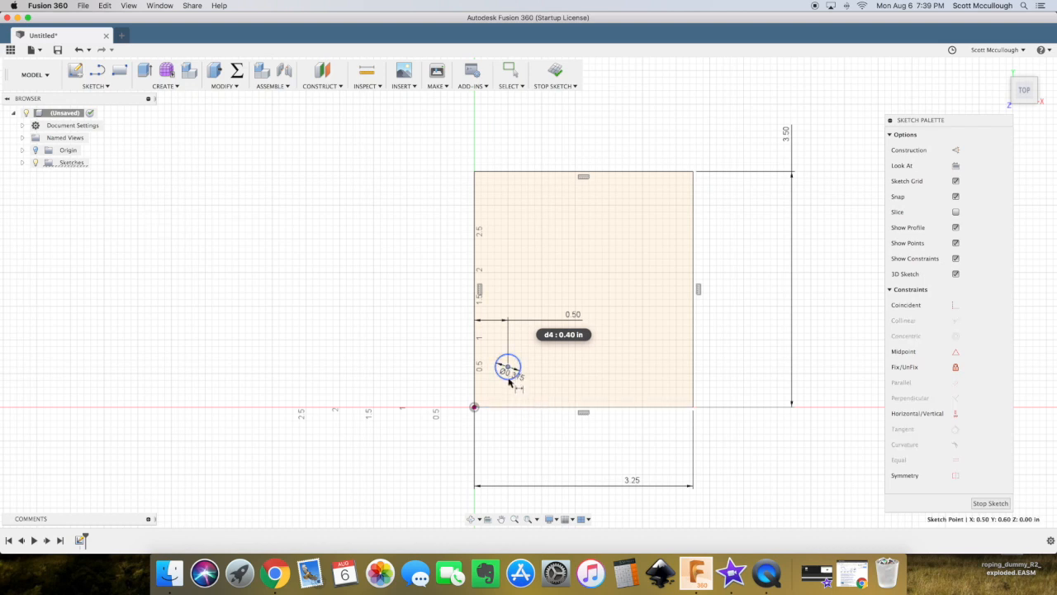
click(508, 407)
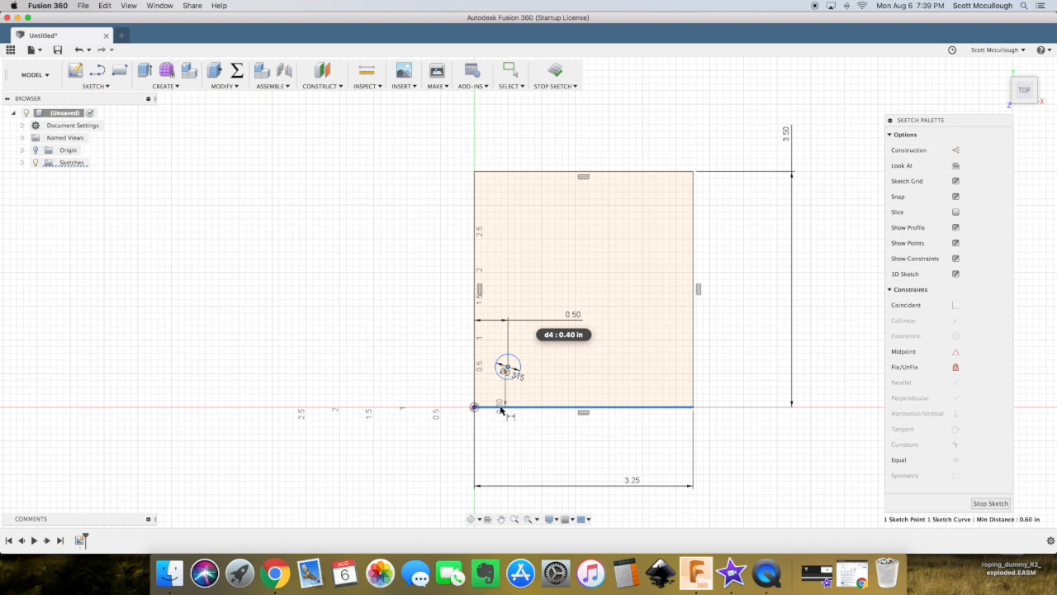
click(647, 403)
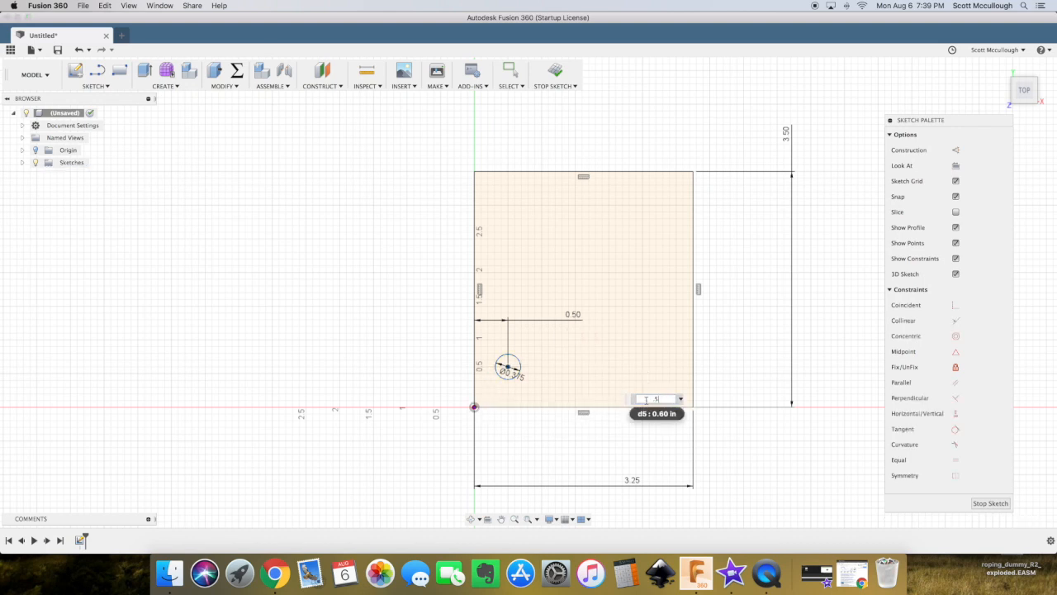
key(Return)
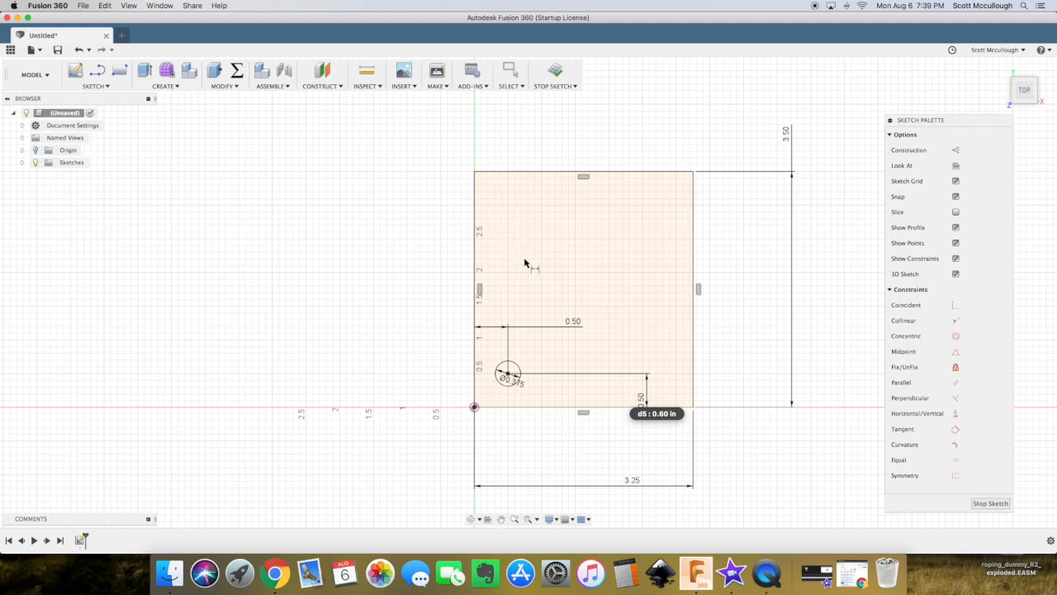
- Sketch a larger undimensioned circle near the rectangle's upper-left corner, overlapping its top and left edges
key(c)
click(522, 218)
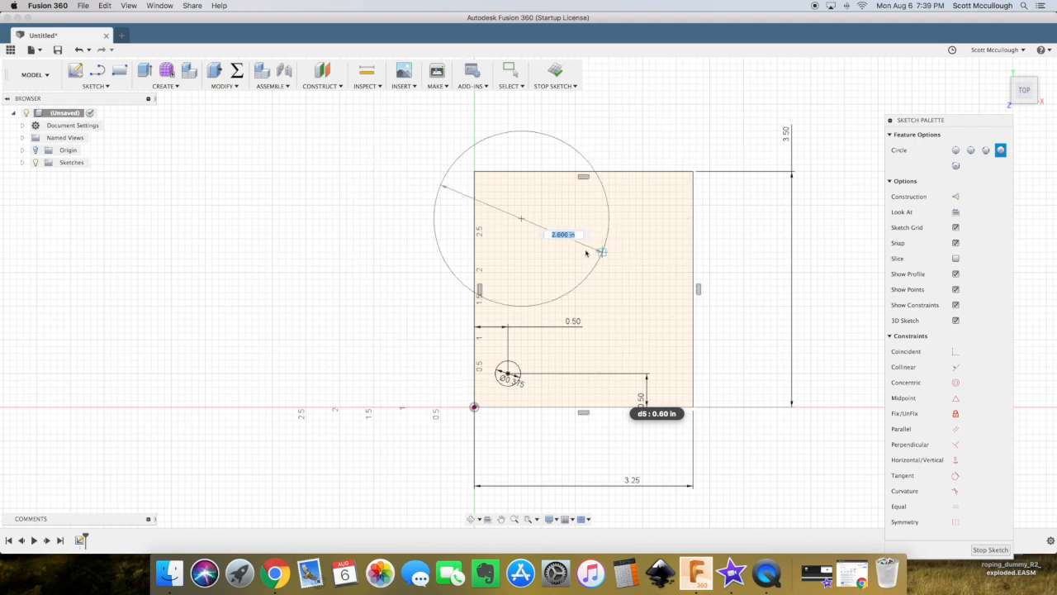
click(570, 245)
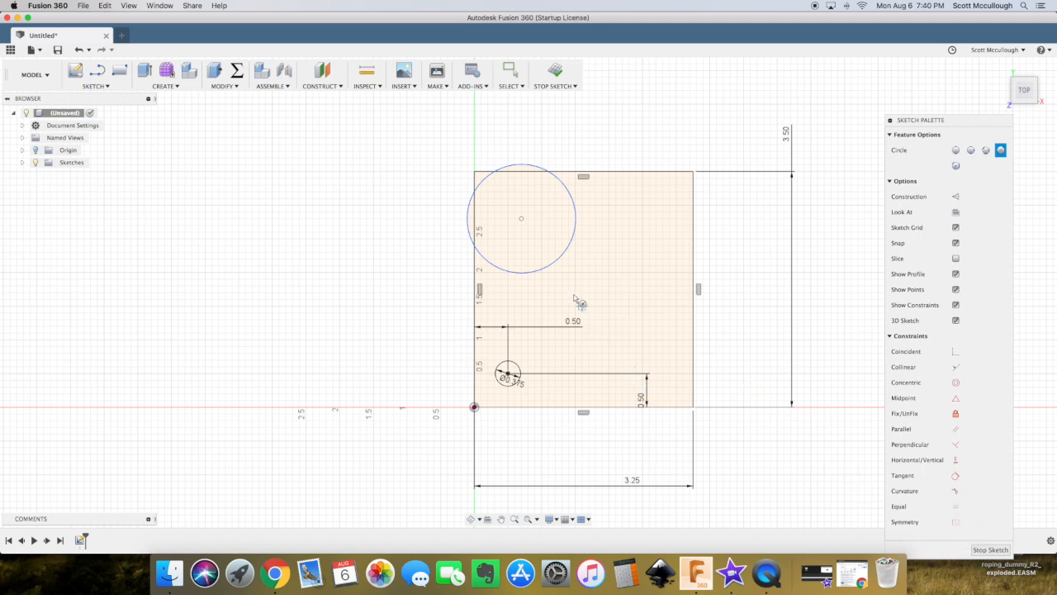
key(Escape)
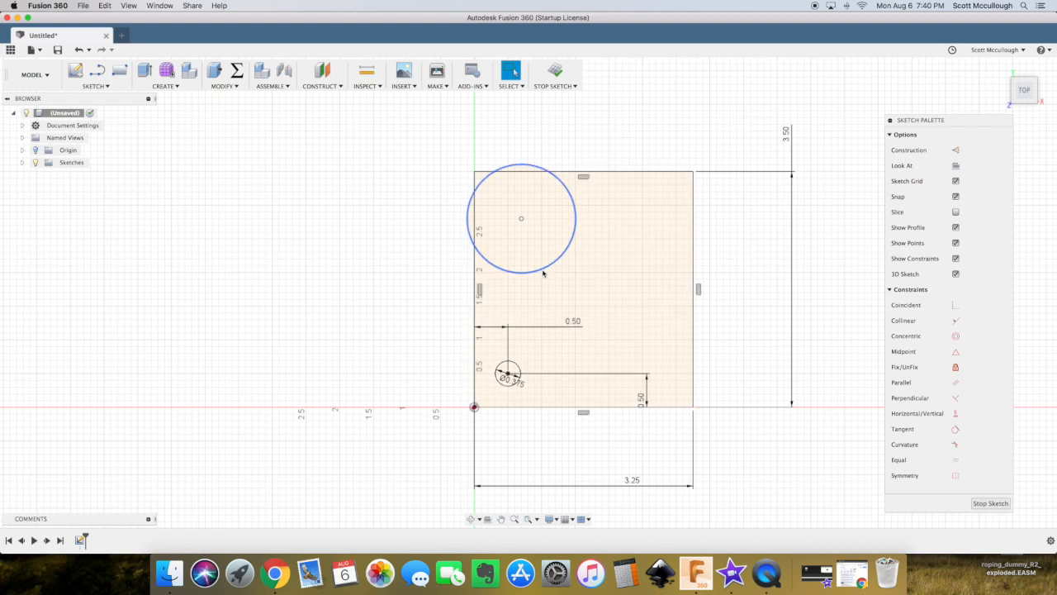
- Apply an Equal constraint between the large upper circle and the 0.375 in circle near the origin
click(543, 273)
click(956, 503)
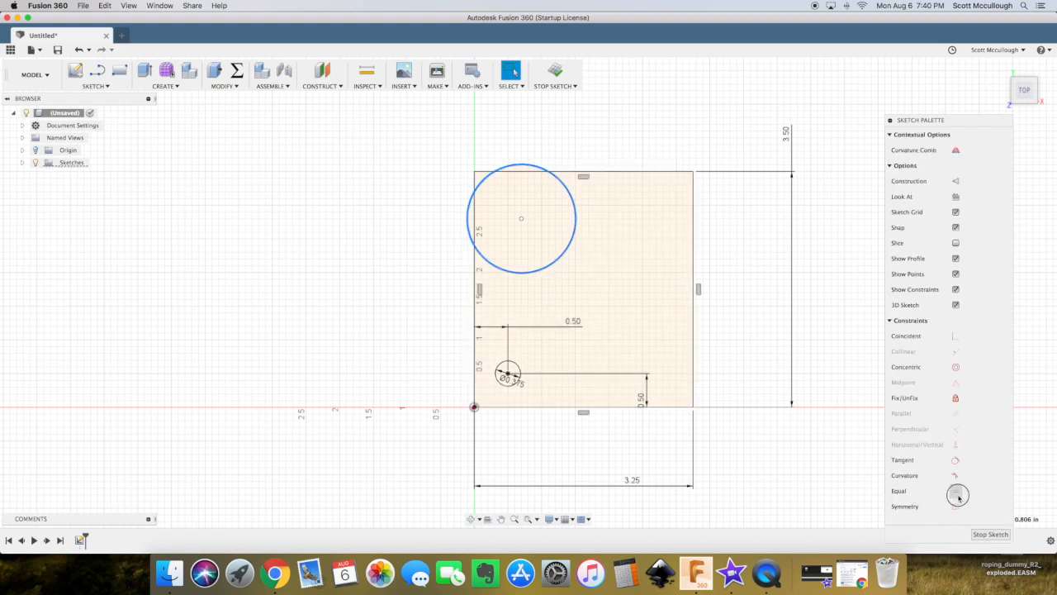
click(512, 387)
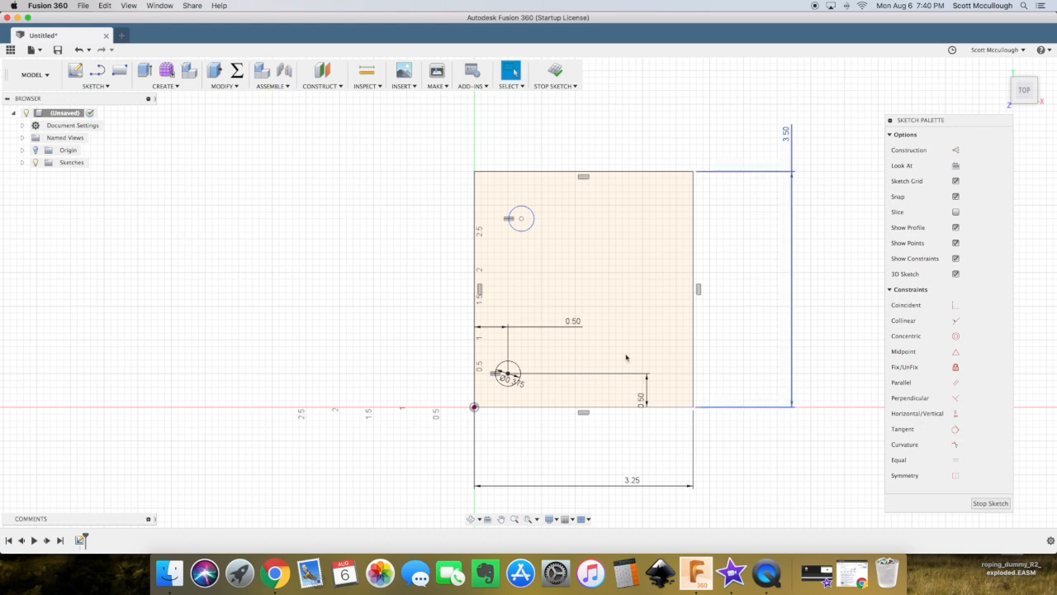
click(502, 387)
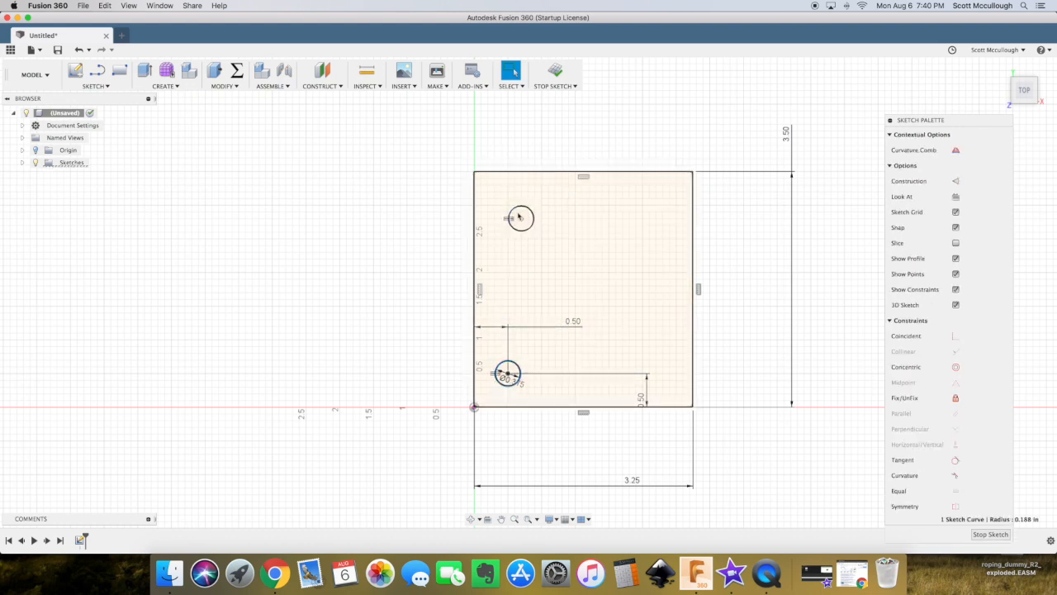
key(Escape)
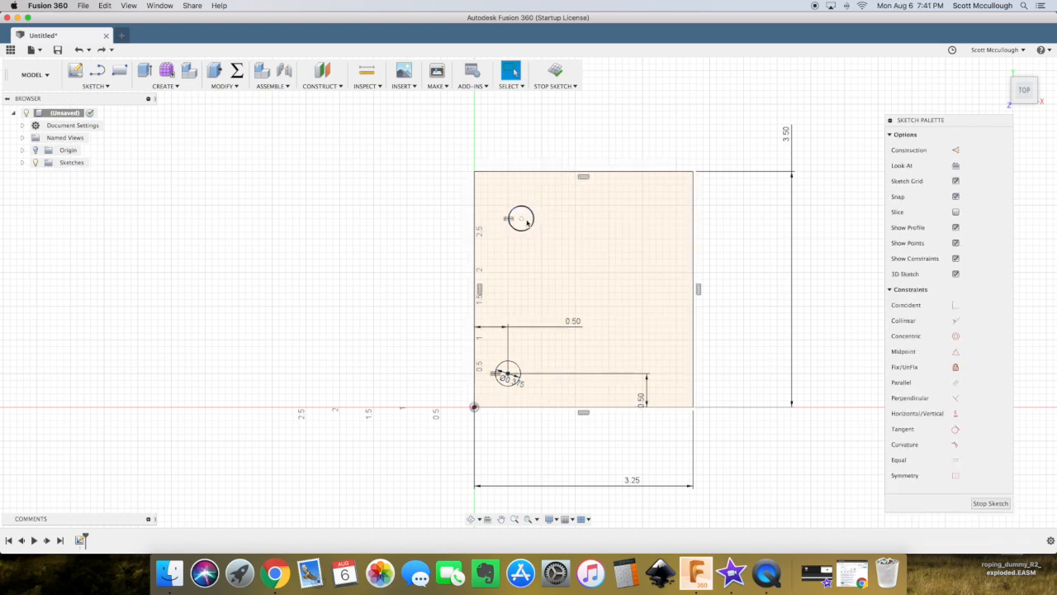
- Align the upper circle's centre vertically with the lower circle's centre using a Horizontal/Vertical constraint
click(521, 218)
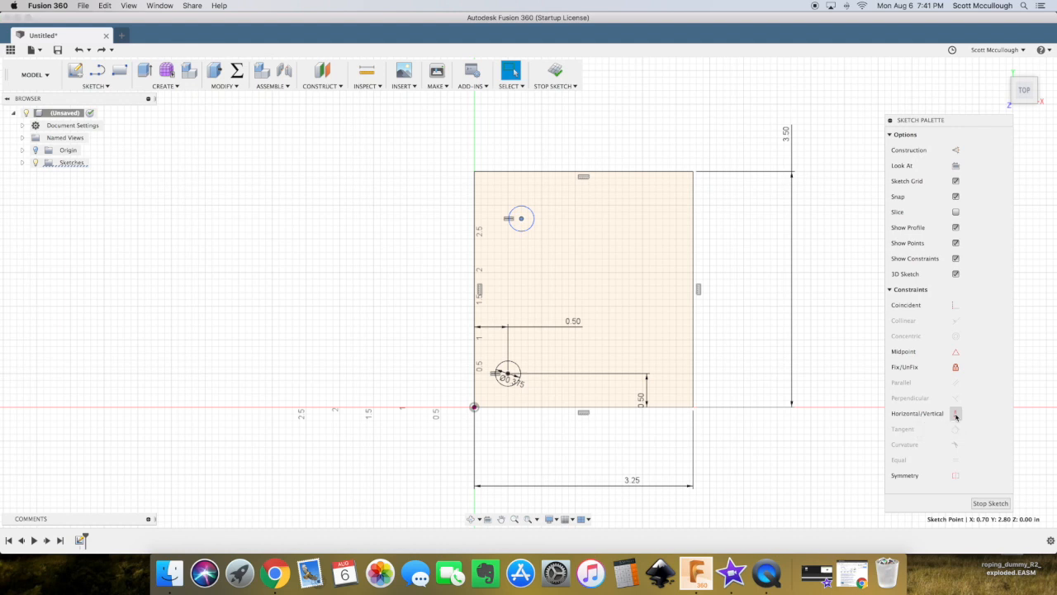
click(956, 414)
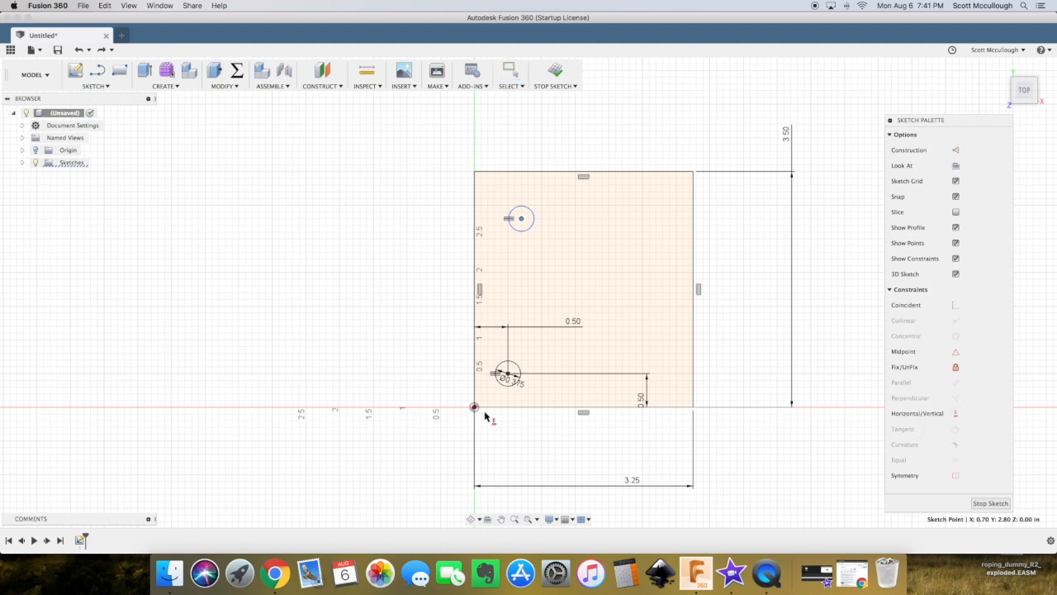
click(508, 375)
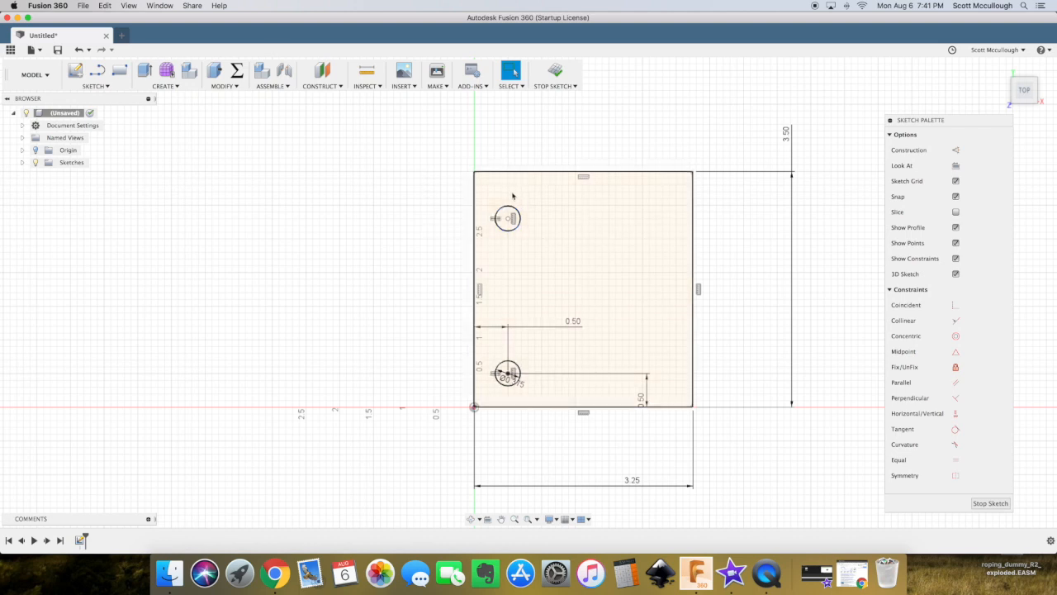
- Dimension the upper circle's centre 0.5 in from the rectangle's top edge, placing the dimension outside the left edge
click(508, 218)
click(518, 171)
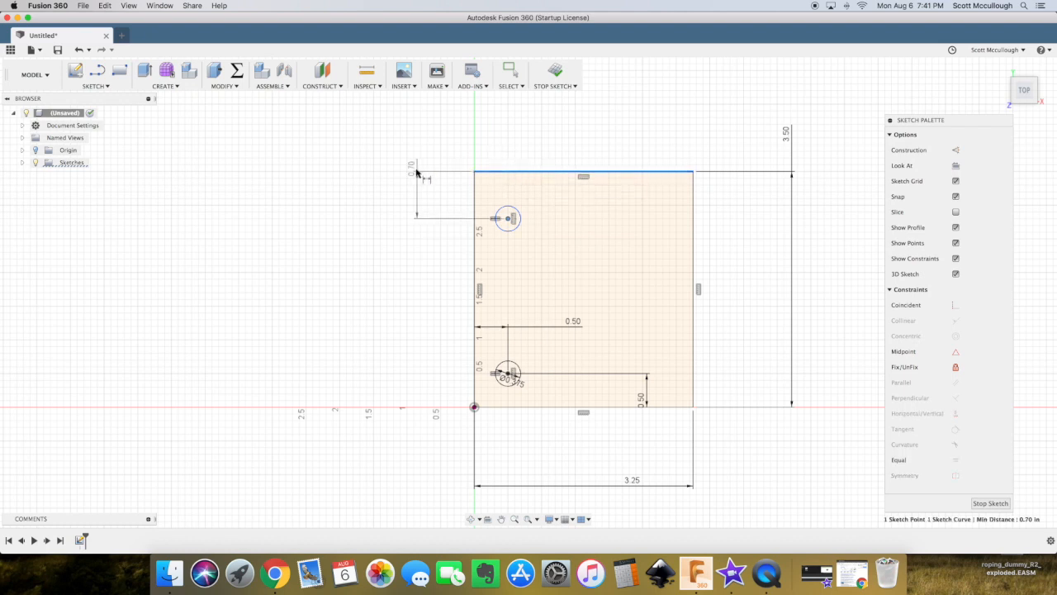
click(405, 171)
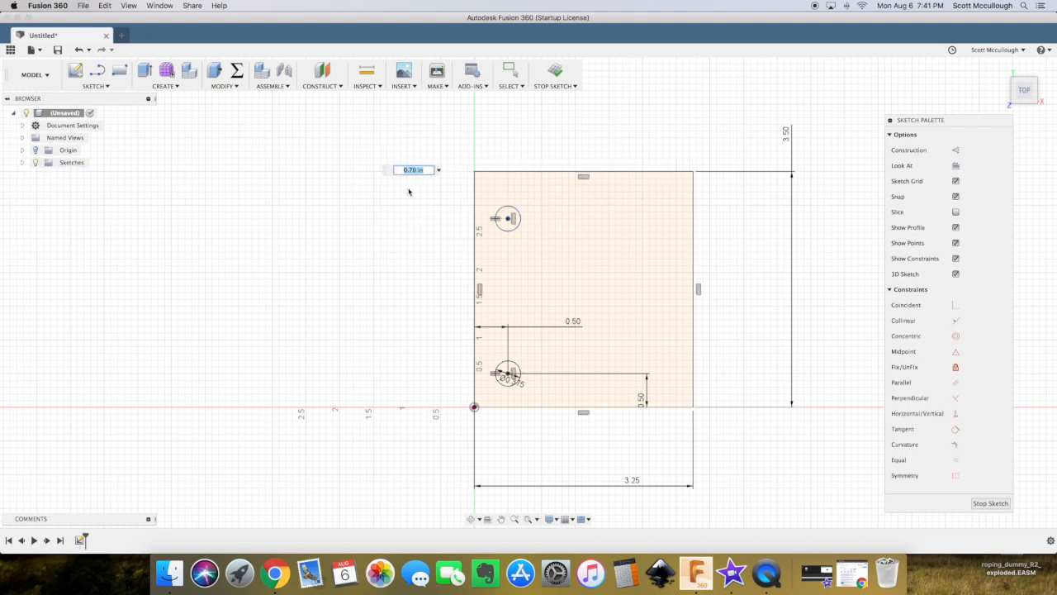
text(.5)
key(Return)
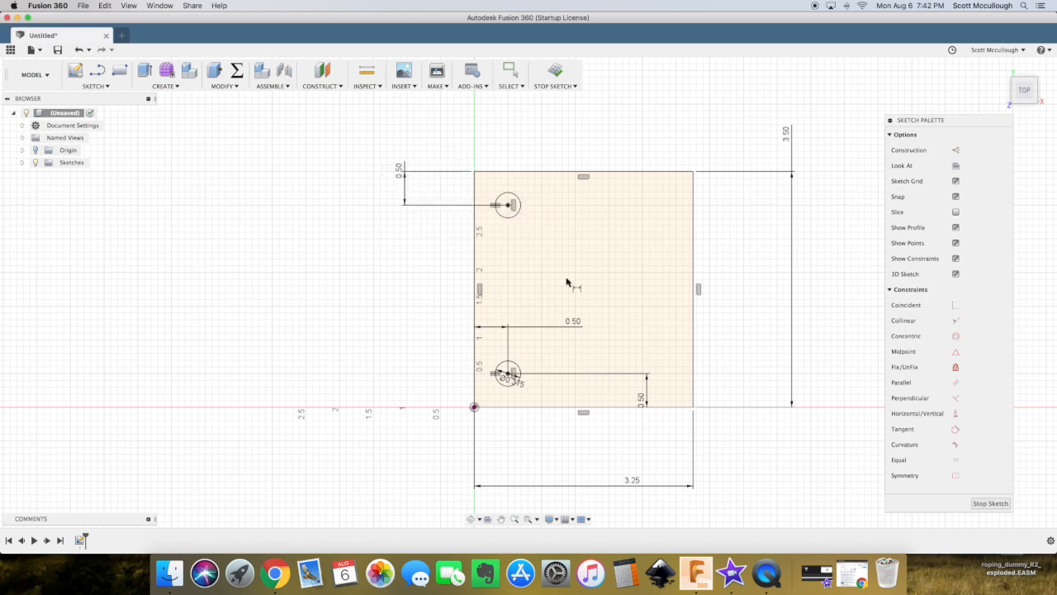